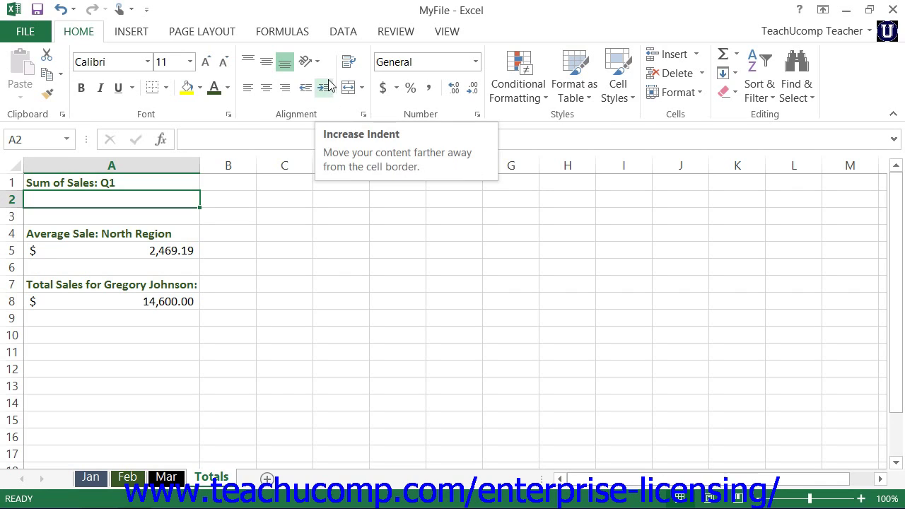
Begin a new defined name in the New Name dialog and name it Q1Sales.
left_click(283, 32)
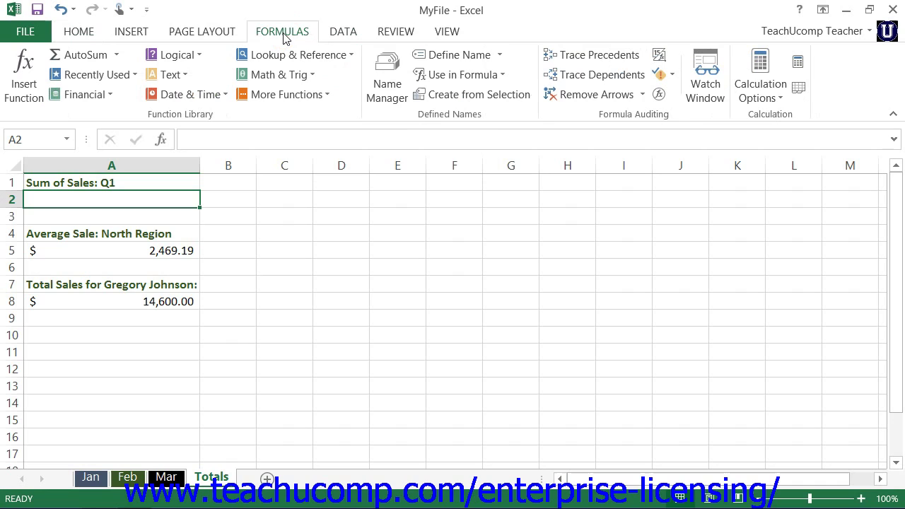
left_click(428, 56)
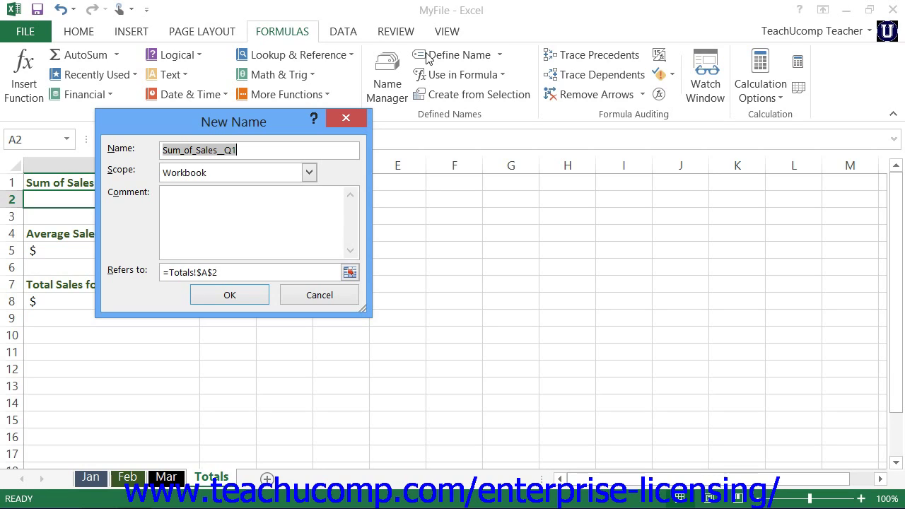
type("Q1Sa")
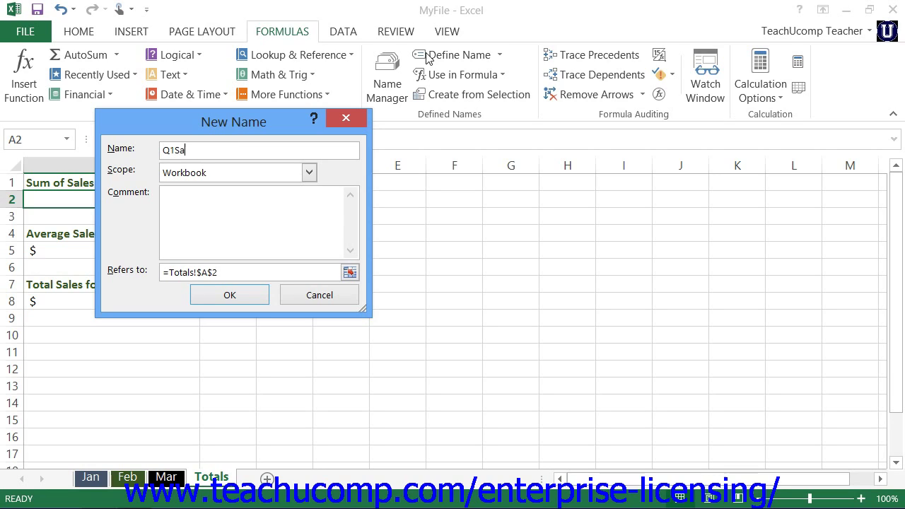
type("les")
Point Q1Sales's reference at Jan:Mar!E2:E11, the Amount cells on the Jan through Mar sheets.
left_click(350, 273)
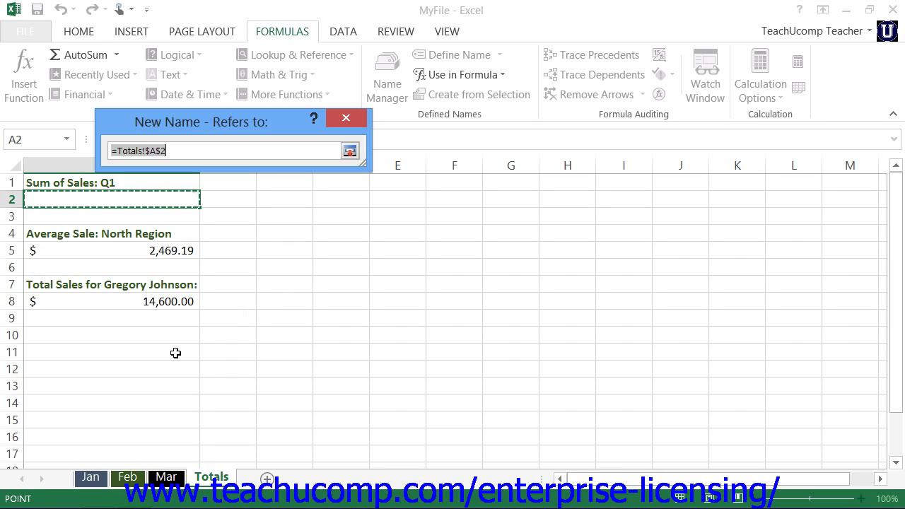
left_click(101, 480)
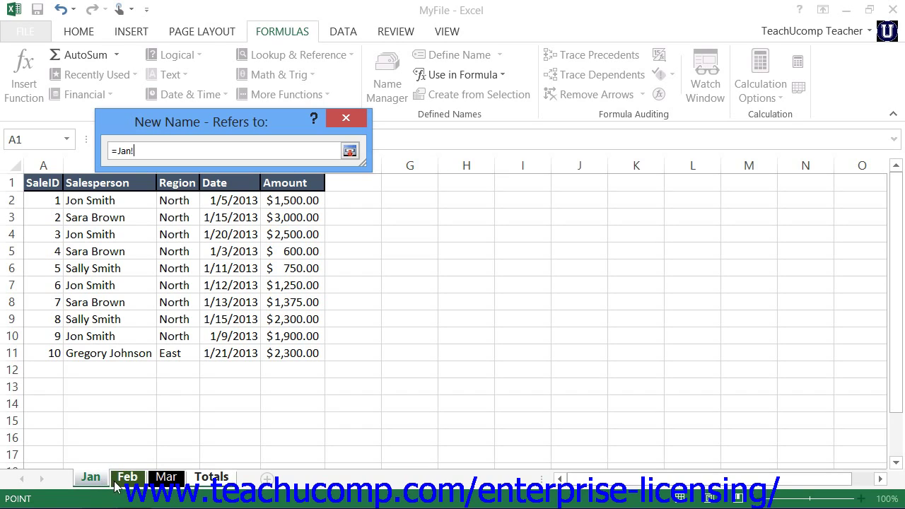
left_click(159, 478, "shift")
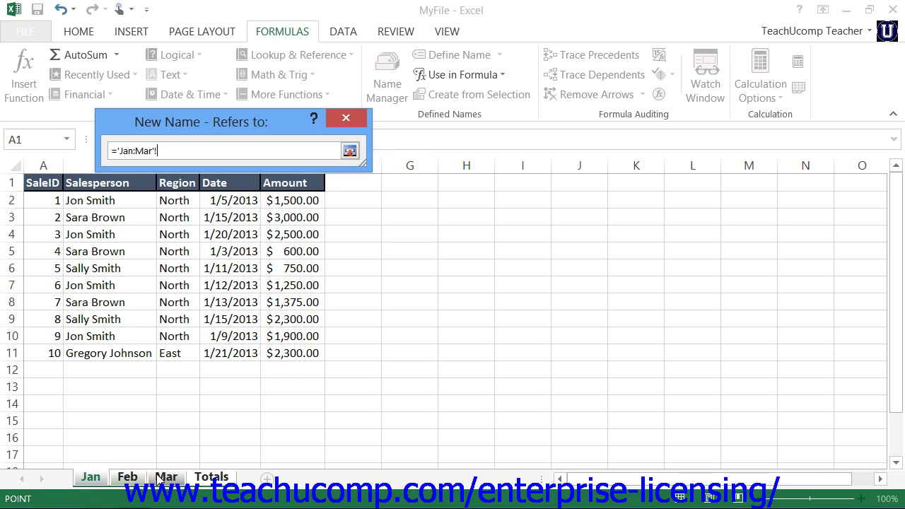
left_click_drag(288, 198, 290, 352)
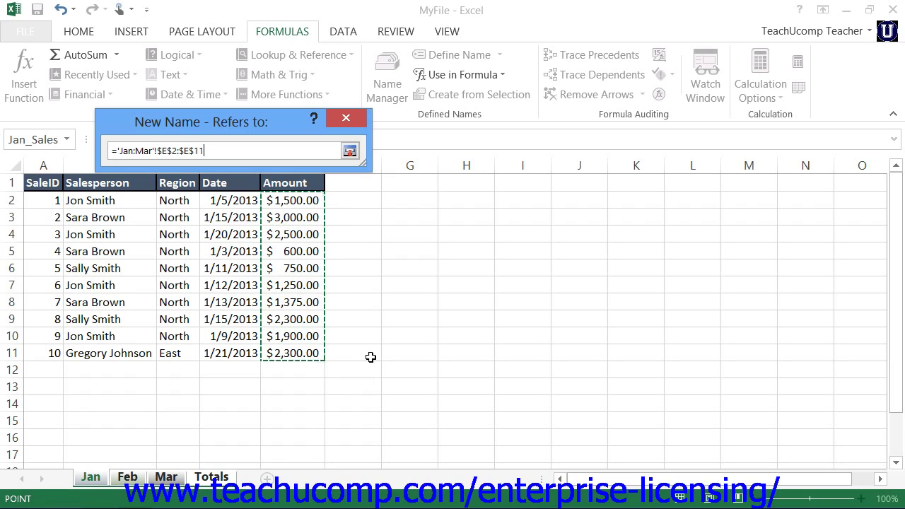
left_click(350, 151)
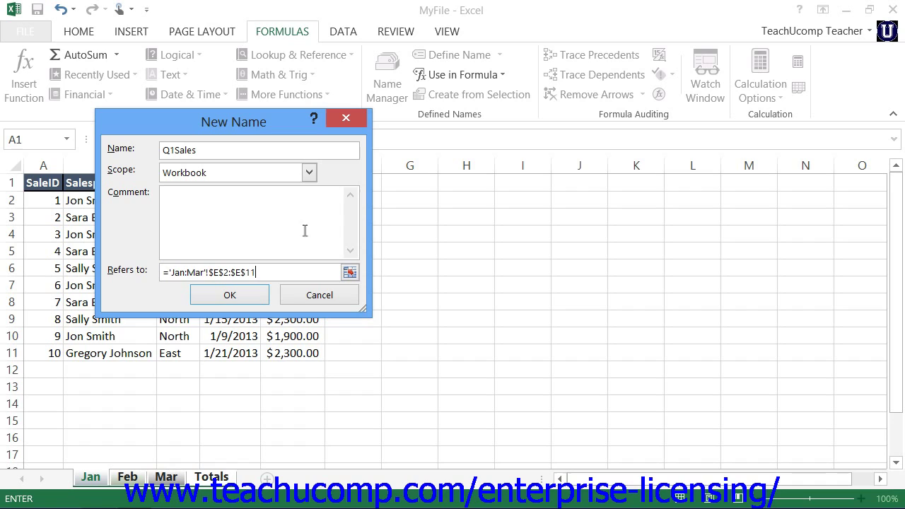
Confirm the Q1Sales name, check it in the Name Box list, and return to the Totals sheet.
left_click(229, 296)
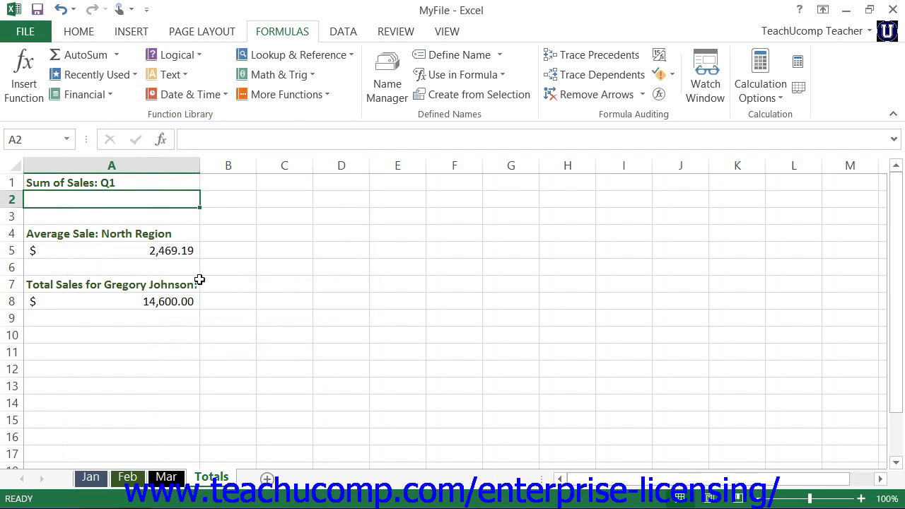
left_click(67, 139)
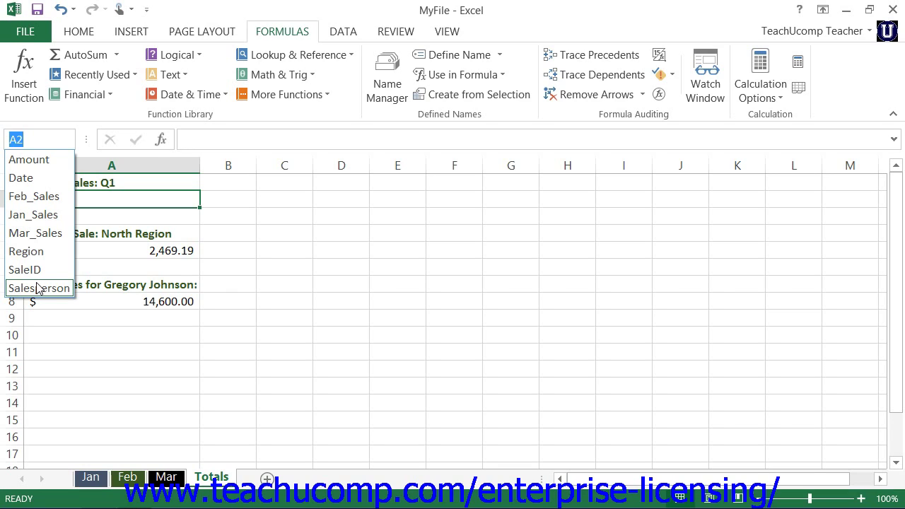
left_click(68, 141)
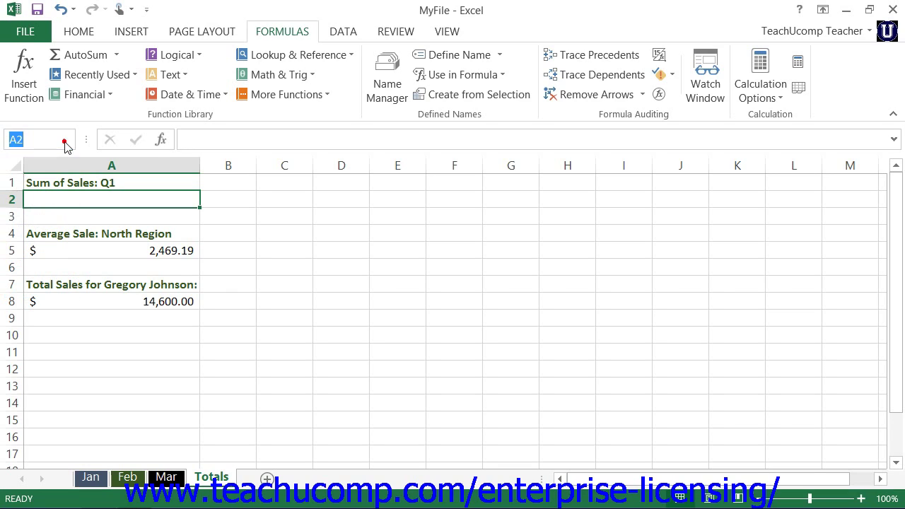
left_click(63, 203)
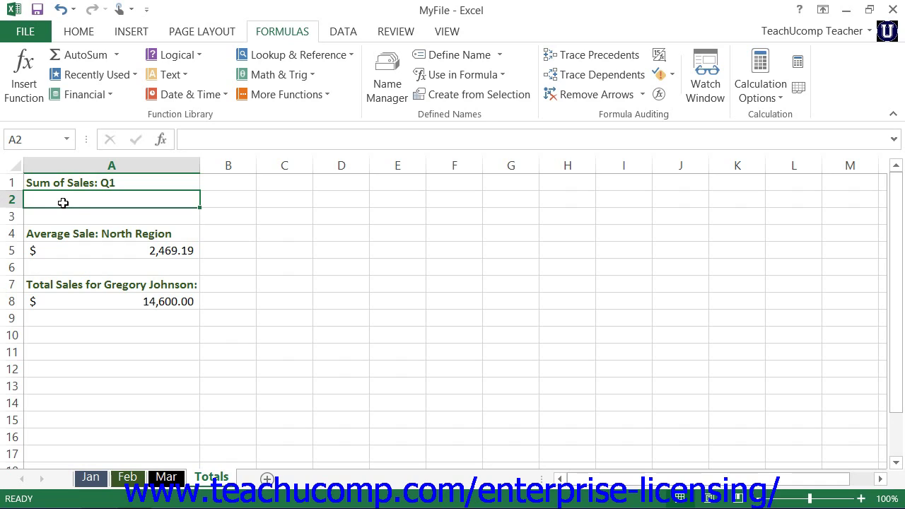
Enter =SUM(Q1Sales) in Totals cell A2 and verify it shows 78799.
type("=SUM")
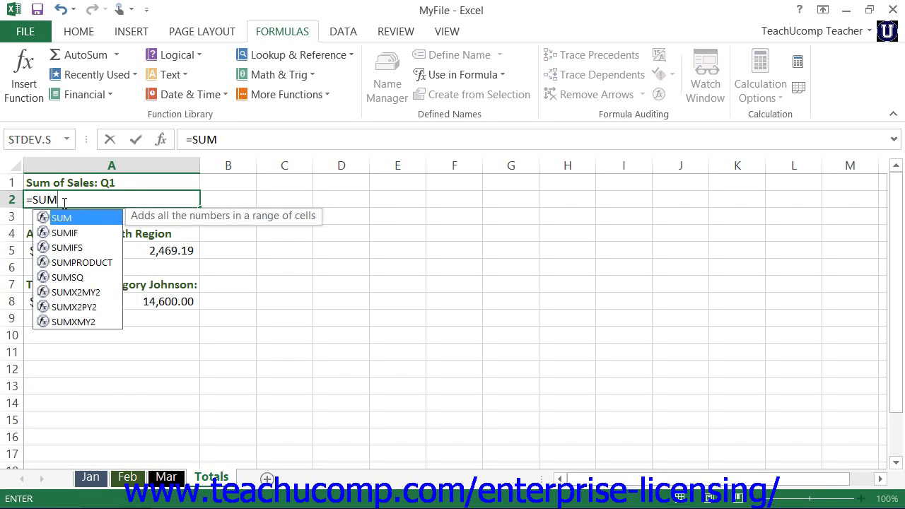
type("(Q1")
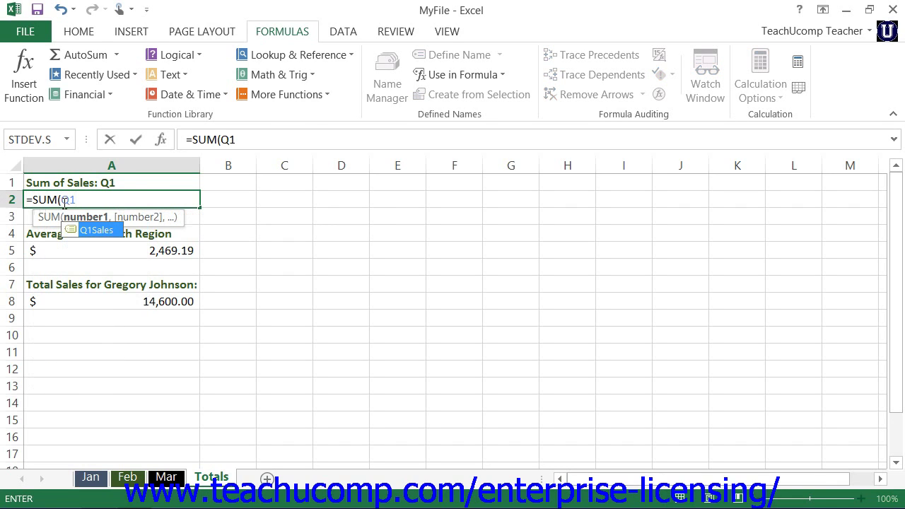
type("Sales")
type(")")
key("Return")
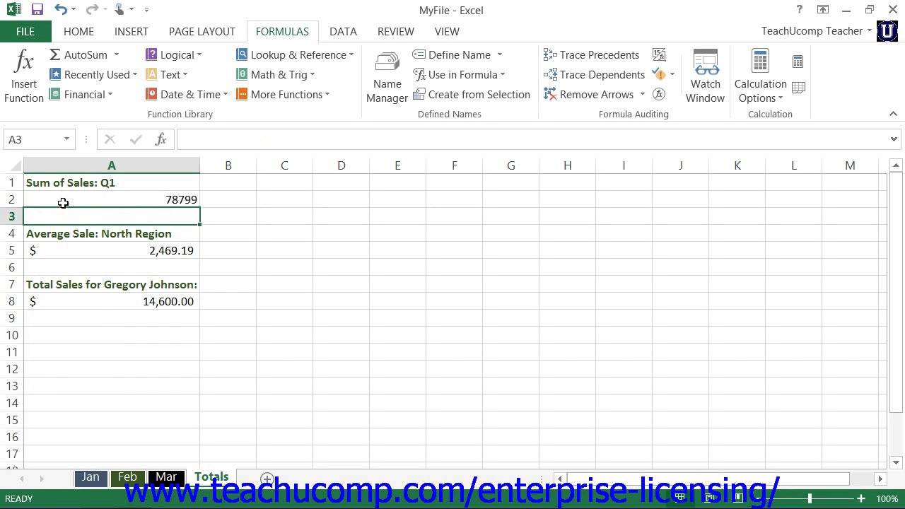
left_click(165, 198)
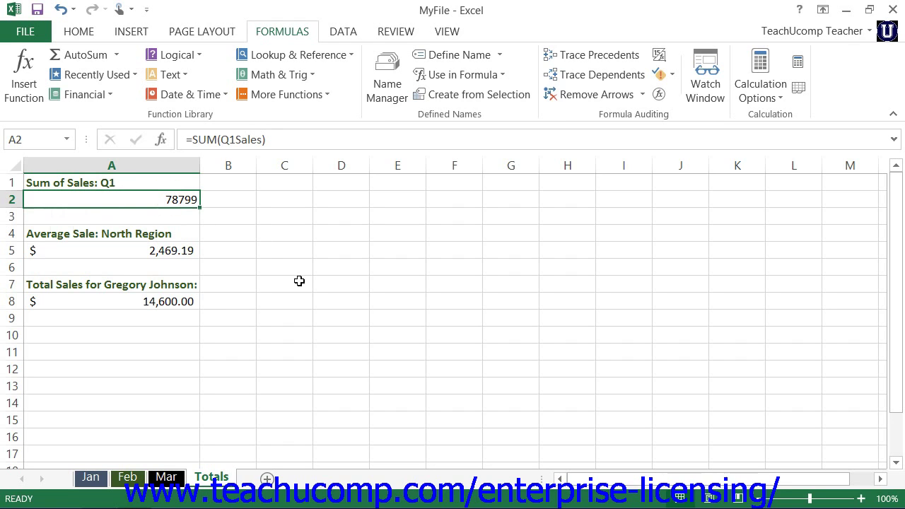